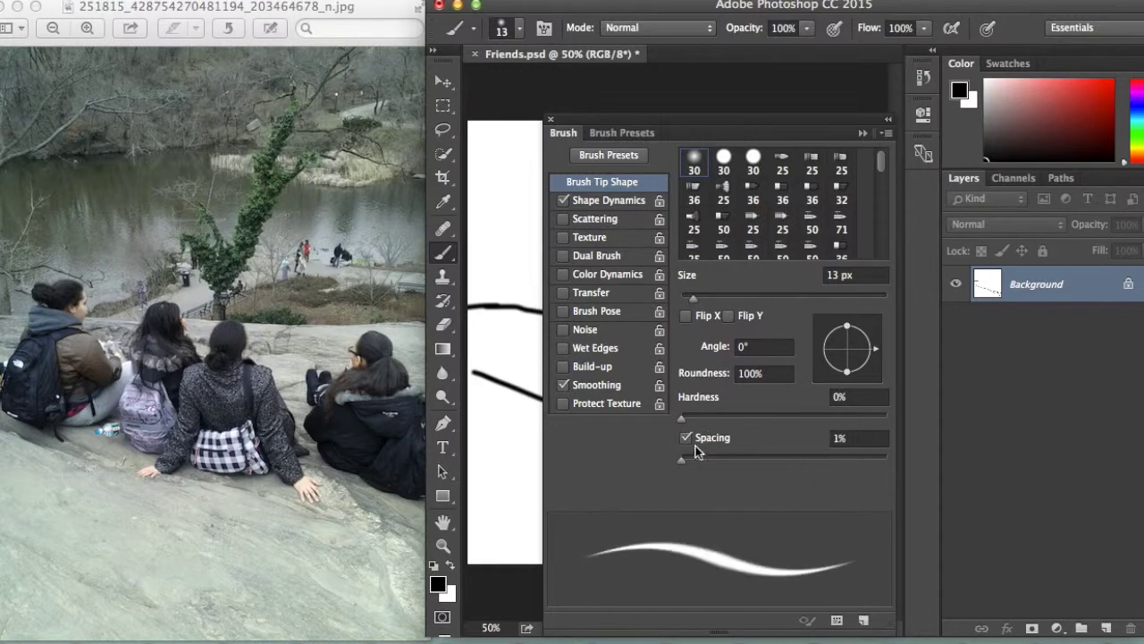
- Choose the 25 px Round Point bristle tip with bristles at 1% and sketch the third figure's torso and arm
left_click(782, 161)
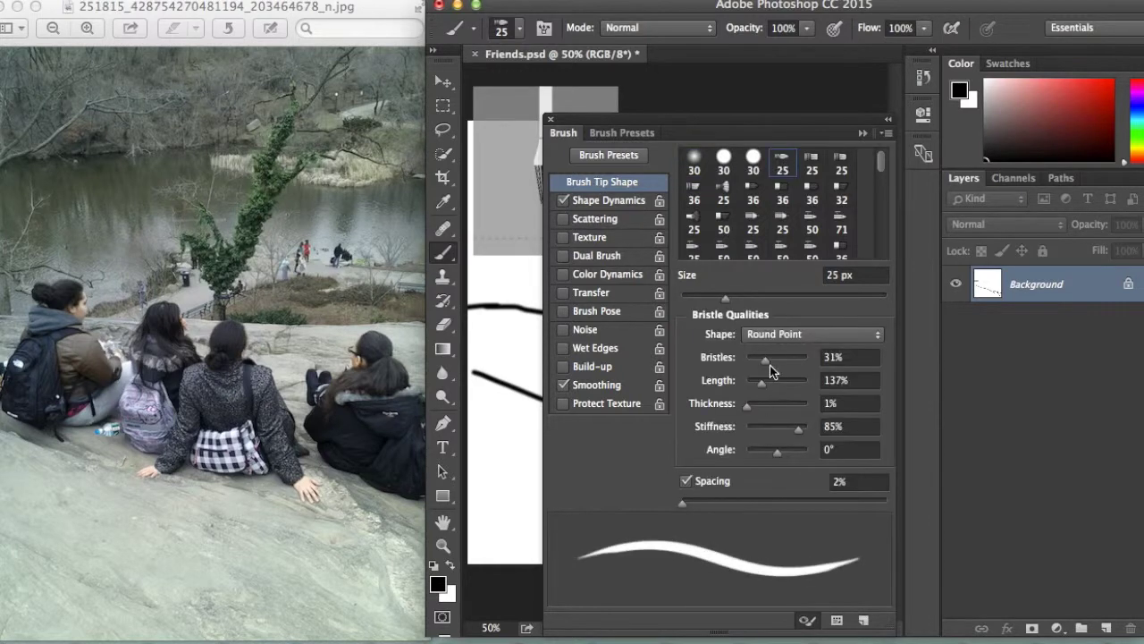
mouse_move(679, 125)
left_mouse_down()
mouse_move(993, 378)
mouse_move(1012, 364)
left_mouse_up()
left_click(528, 80)
left_click(705, 520)
left_click_drag(834, 561, 680, 446)
mouse_move(630, 372)
left_mouse_down()
mouse_move(700, 355)
mouse_move(677, 409)
mouse_move(631, 410)
mouse_move(651, 446)
mouse_move(693, 416)
mouse_move(652, 450)
mouse_move(621, 415)
mouse_move(616, 360)
mouse_move(614, 451)
mouse_move(586, 440)
mouse_move(615, 363)
left_mouse_up()
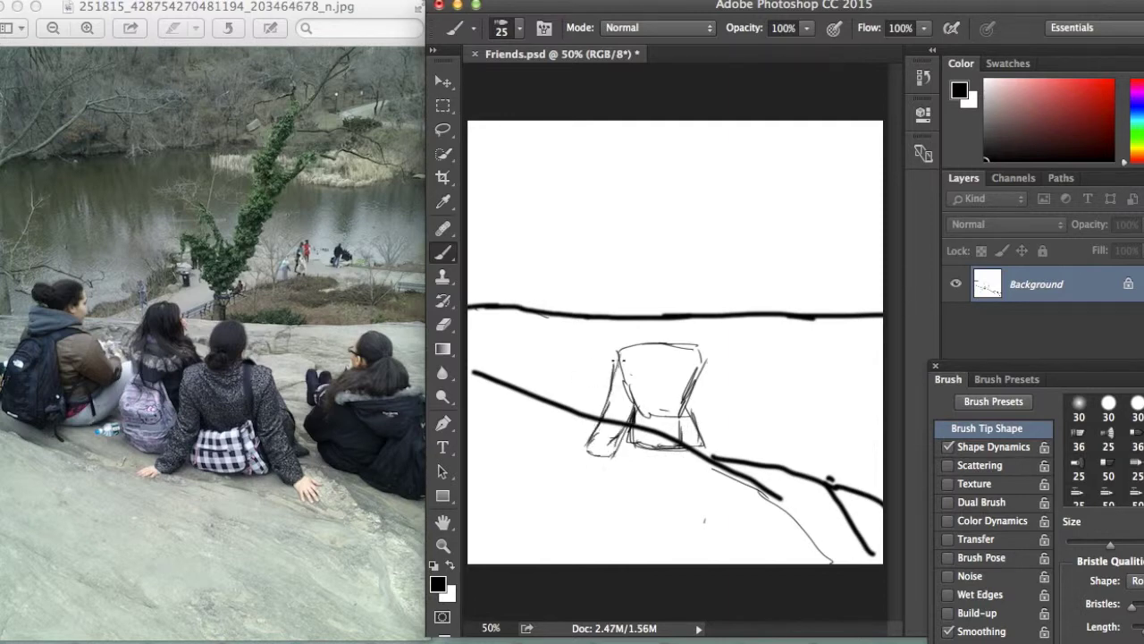
- Sketch the third figure's other arm and rough out the bodies of the remaining seated figures
mouse_move(723, 415)
left_mouse_down()
mouse_move(730, 457)
mouse_move(753, 458)
mouse_move(713, 381)
mouse_move(762, 445)
left_mouse_up()
mouse_move(572, 325)
left_mouse_down()
mouse_move(575, 385)
mouse_move(599, 418)
mouse_move(613, 386)
left_mouse_up()
mouse_move(539, 411)
left_mouse_down()
mouse_move(558, 369)
mouse_move(512, 343)
mouse_move(521, 325)
mouse_move(504, 367)
mouse_move(490, 335)
mouse_move(533, 327)
mouse_move(547, 350)
mouse_move(493, 374)
left_mouse_up()
mouse_move(809, 376)
left_mouse_down()
mouse_move(873, 395)
mouse_move(848, 415)
mouse_move(848, 461)
mouse_move(817, 435)
left_mouse_up()
mouse_move(817, 364)
left_mouse_down()
mouse_move(831, 336)
mouse_move(846, 359)
mouse_move(813, 427)
left_mouse_up()
left_click_drag(627, 373, 625, 417)
mouse_move(615, 336)
left_mouse_down()
mouse_move(592, 361)
mouse_move(572, 328)
mouse_move(604, 343)
mouse_move(526, 375)
mouse_move(554, 377)
left_mouse_up()
- Sketch the seated figures' heads and hair, plus the rock contour lines between the third and rightmost figures
mouse_move(526, 318)
left_mouse_down()
mouse_move(516, 284)
mouse_move(540, 313)
mouse_move(506, 301)
left_mouse_up()
mouse_move(586, 313)
left_mouse_down()
mouse_move(620, 299)
mouse_move(627, 333)
mouse_move(583, 347)
mouse_move(625, 366)
mouse_move(685, 329)
mouse_move(661, 308)
mouse_move(860, 312)
mouse_move(617, 291)
left_mouse_up()
left_click_drag(505, 284, 523, 279)
mouse_move(662, 320)
left_mouse_down()
mouse_move(679, 353)
mouse_move(666, 366)
mouse_move(653, 354)
left_mouse_up()
left_click_drag(531, 316, 567, 325)
left_click_drag(715, 366, 792, 367)
left_click_drag(726, 399, 781, 384)
left_click_drag(749, 452, 775, 436)
- Sketch loose contour lines across the sloping rock in the foreground
left_click_drag(745, 491, 488, 430)
mouse_move(724, 513)
left_mouse_down()
mouse_move(541, 440)
mouse_move(631, 511)
left_mouse_up()
left_click_drag(489, 467, 653, 531)
- Sketch the path, bushes and curved shoreline of the near bank behind the figures
mouse_move(640, 313)
left_mouse_down()
mouse_move(756, 259)
mouse_move(872, 260)
mouse_move(872, 272)
left_mouse_up()
left_click_drag(616, 278, 853, 255)
mouse_move(556, 300)
left_mouse_down()
mouse_move(651, 263)
mouse_move(836, 249)
left_mouse_up()
left_click_drag(798, 253, 844, 251)
- Sketch the central tree's trunk and spreading branches, and add contour lines to the bank at its base
mouse_move(667, 263)
left_mouse_down()
mouse_move(666, 293)
mouse_move(646, 234)
left_mouse_up()
mouse_move(640, 239)
left_mouse_down()
mouse_move(616, 215)
mouse_move(641, 187)
mouse_move(688, 184)
mouse_move(705, 143)
left_mouse_up()
mouse_move(690, 171)
left_mouse_down()
mouse_move(717, 121)
mouse_move(681, 241)
left_mouse_up()
left_click_drag(695, 195, 740, 154)
left_click_drag(742, 154, 789, 150)
mouse_move(719, 147)
left_mouse_down()
mouse_move(760, 153)
mouse_move(755, 120)
left_mouse_up()
left_click_drag(701, 190, 670, 288)
mouse_move(680, 222)
left_mouse_down()
mouse_move(677, 266)
mouse_move(610, 268)
mouse_move(541, 300)
left_mouse_up()
left_click_drag(577, 281, 663, 249)
- Sketch the small bare tree on the left, the far shoreline and the overhanging branches on the upper right
left_click_drag(526, 259, 529, 211)
left_click_drag(510, 252, 541, 211)
mouse_move(482, 225)
left_mouse_down()
mouse_move(488, 240)
mouse_move(541, 243)
left_mouse_up()
mouse_move(526, 200)
left_mouse_down()
mouse_move(525, 175)
mouse_move(693, 165)
left_mouse_up()
mouse_move(774, 179)
left_mouse_down()
mouse_move(868, 191)
mouse_move(801, 144)
mouse_move(729, 157)
mouse_move(844, 160)
mouse_move(831, 123)
mouse_move(878, 159)
mouse_move(881, 122)
left_mouse_up()
- Switch to the 30 px hard round brush tip and pick a dark grey foreground colour
left_click_drag(1048, 373, 780, 278)
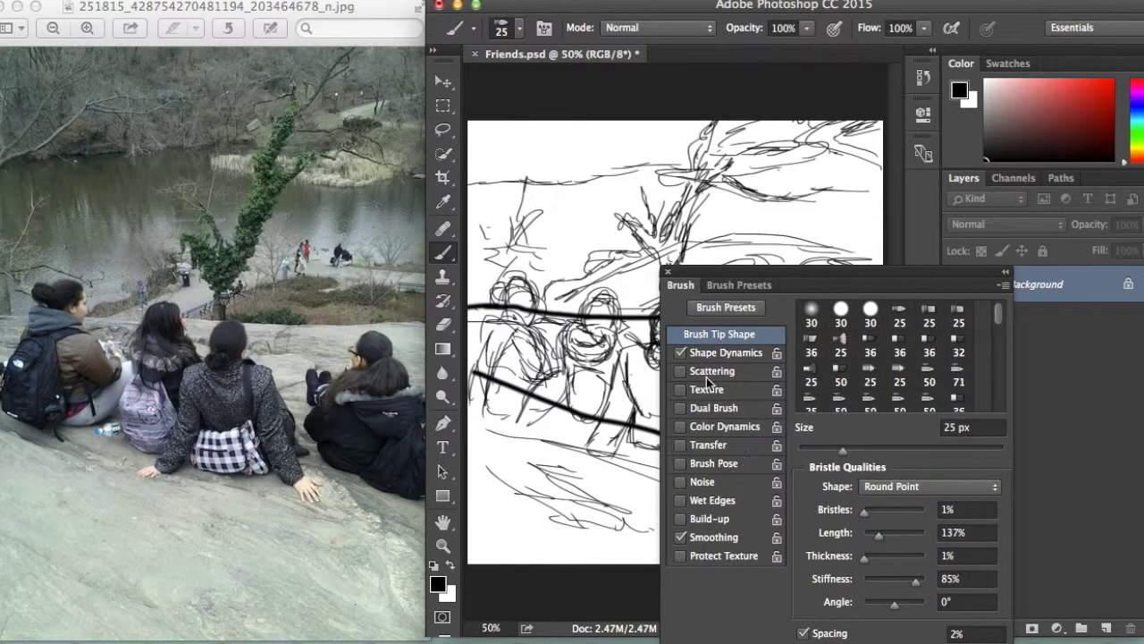
left_click(840, 311)
left_click_drag(777, 286, 760, 158)
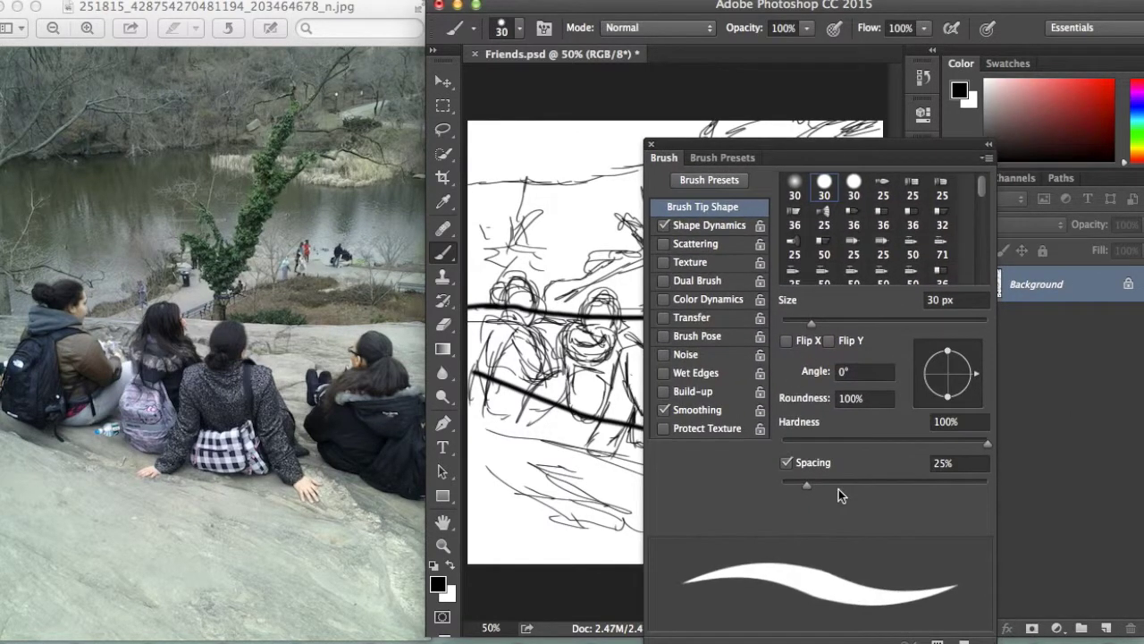
left_click(441, 586)
mouse_move(393, 358)
left_mouse_down()
mouse_move(337, 319)
mouse_move(330, 331)
left_mouse_up()
left_click(745, 146)
mouse_move(814, 144)
left_mouse_down()
mouse_move(981, 217)
mouse_move(588, 451)
mouse_move(1135, 466)
left_mouse_up()
- Add a new layer and block in the seated figures' clothing in dark grey using Wet Edges
key("super+shift+alt+n")
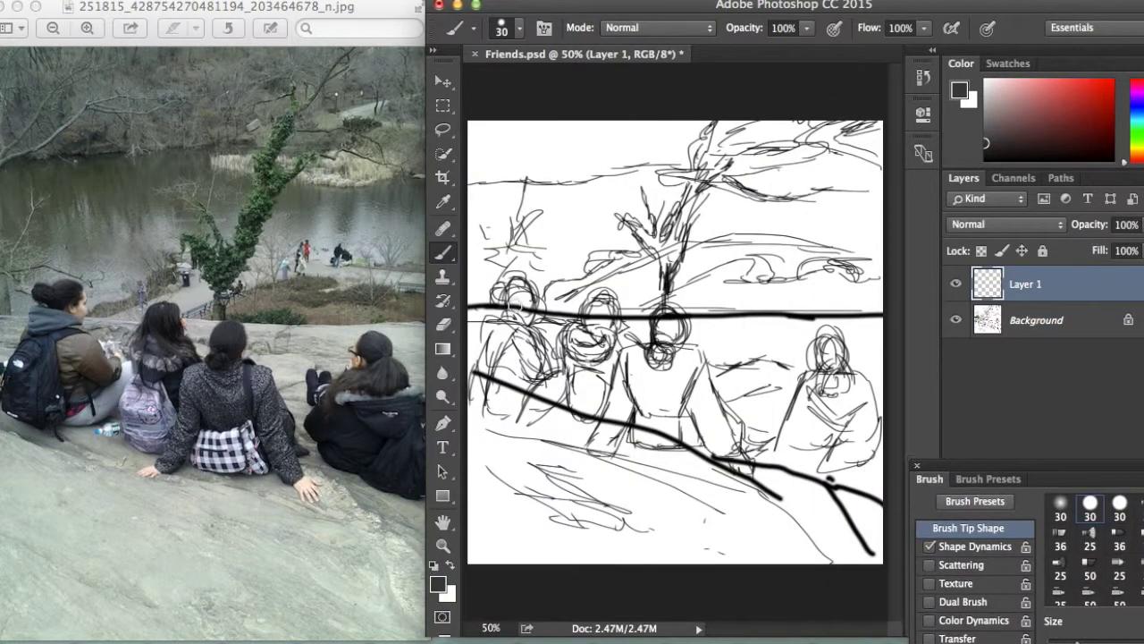
left_click_drag(627, 358, 645, 407)
left_click_drag(1028, 467, 823, 271)
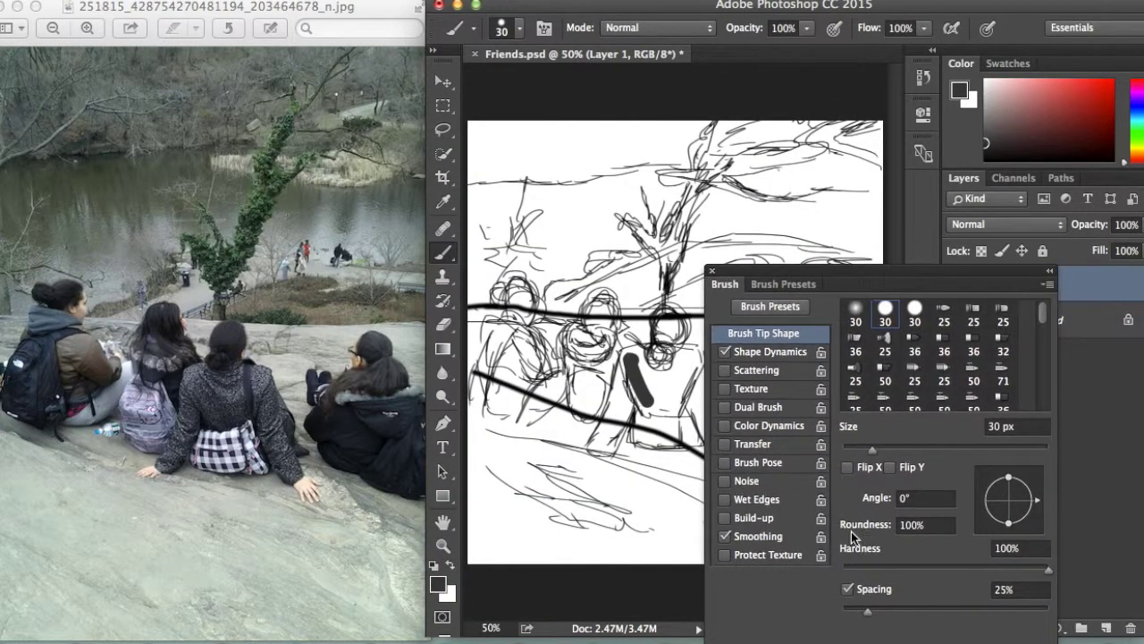
left_click_drag(739, 274, 958, 426)
mouse_move(626, 356)
left_mouse_down()
mouse_move(660, 407)
mouse_move(688, 360)
mouse_move(672, 402)
mouse_move(711, 436)
mouse_move(700, 370)
mouse_move(595, 443)
mouse_move(632, 367)
mouse_move(577, 357)
mouse_move(592, 339)
mouse_move(526, 350)
mouse_move(532, 380)
mouse_move(474, 413)
mouse_move(478, 332)
mouse_move(514, 326)
mouse_move(518, 359)
mouse_move(483, 406)
mouse_move(532, 353)
left_mouse_up()
mouse_move(794, 385)
left_mouse_down()
mouse_move(776, 433)
mouse_move(818, 447)
mouse_move(831, 404)
mouse_move(863, 390)
mouse_move(872, 443)
mouse_move(829, 445)
left_mouse_up()
- Paint dark grey masses over the path, the bushes on the bank and the far shoreline
mouse_move(962, 430)
left_mouse_down()
mouse_move(746, 293)
mouse_move(1012, 402)
left_mouse_up()
left_click(947, 579)
mouse_move(618, 279)
left_mouse_down()
mouse_move(572, 304)
mouse_move(669, 260)
left_mouse_up()
mouse_move(696, 298)
left_mouse_down()
mouse_move(726, 284)
mouse_move(842, 286)
mouse_move(737, 268)
mouse_move(697, 288)
left_mouse_up()
mouse_move(597, 262)
left_mouse_down()
mouse_move(581, 255)
mouse_move(623, 254)
left_mouse_up()
mouse_move(472, 183)
left_mouse_down()
mouse_move(622, 162)
mouse_move(703, 166)
mouse_move(818, 141)
left_mouse_up()
- Set the foreground colour to black and fill in the second figure's hair
mouse_move(1039, 408)
left_mouse_down()
mouse_move(833, 468)
mouse_move(816, 172)
left_mouse_up()
left_click(906, 472)
left_click(440, 584)
left_click_drag(506, 363, 565, 390)
left_click(758, 144)
left_click_drag(759, 173, 971, 296)
mouse_move(562, 354)
left_mouse_down()
mouse_move(593, 313)
mouse_move(615, 344)
left_mouse_up()
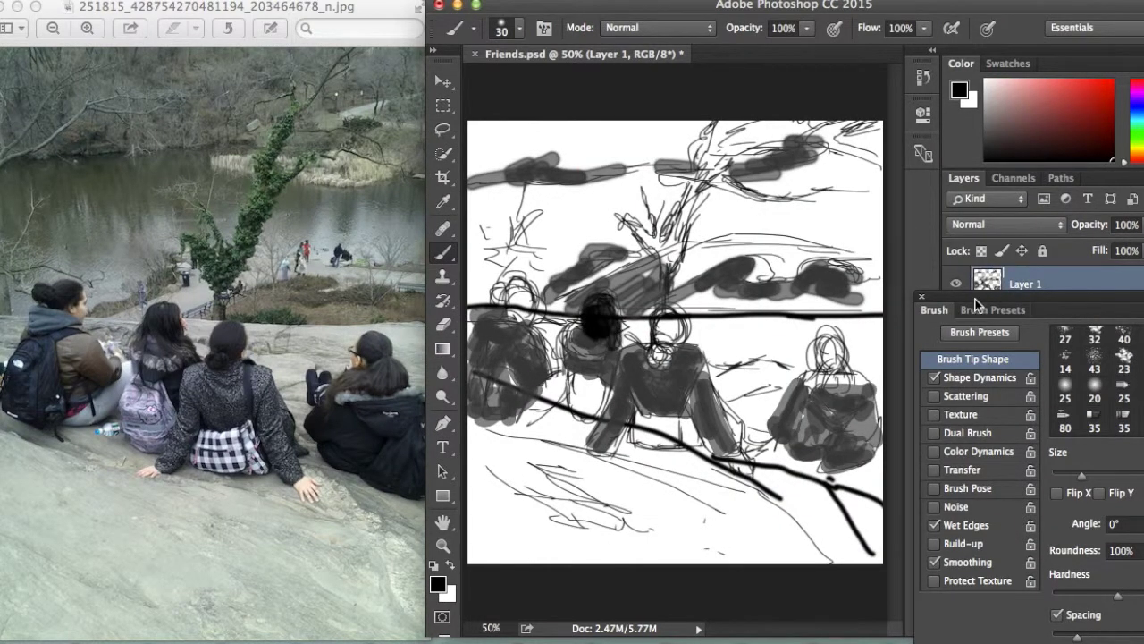
- Set the brush to 6 px with 1% spacing and paint the third and leftmost figures' hair black
left_click_drag(944, 300, 813, 199)
mouse_move(958, 550)
left_mouse_down()
mouse_move(908, 464)
mouse_move(871, 450)
left_mouse_up()
left_click_drag(900, 289, 876, 289)
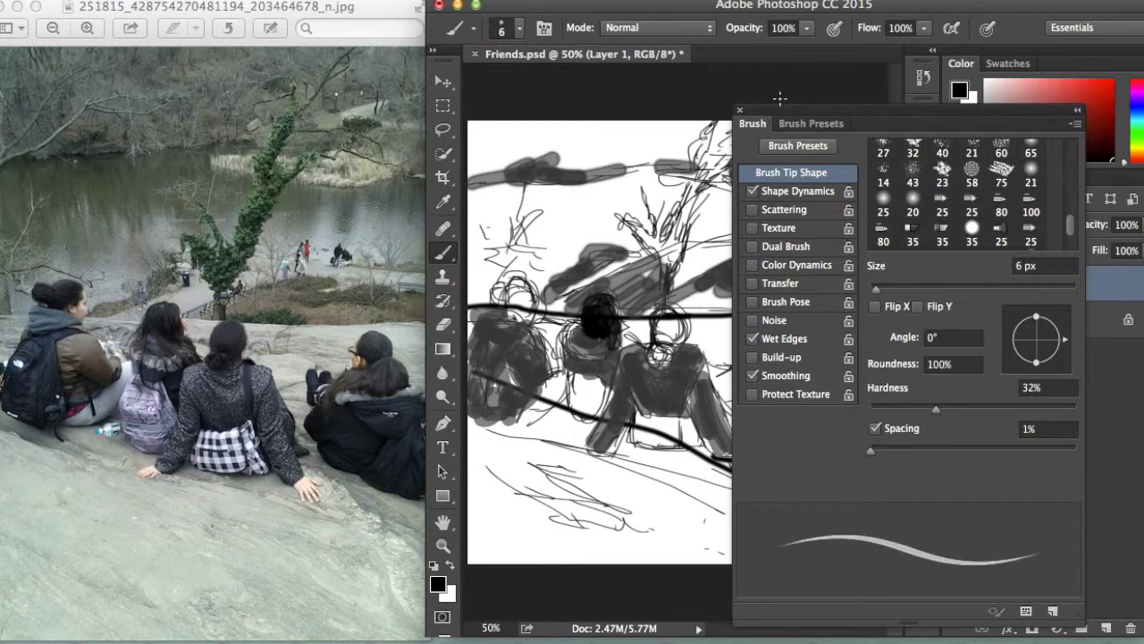
left_click_drag(778, 110, 1027, 535)
mouse_move(655, 343)
left_mouse_down()
mouse_move(655, 357)
mouse_move(666, 322)
mouse_move(684, 340)
left_mouse_up()
mouse_move(487, 270)
left_mouse_down()
mouse_move(519, 290)
mouse_move(511, 281)
mouse_move(489, 302)
left_mouse_up()
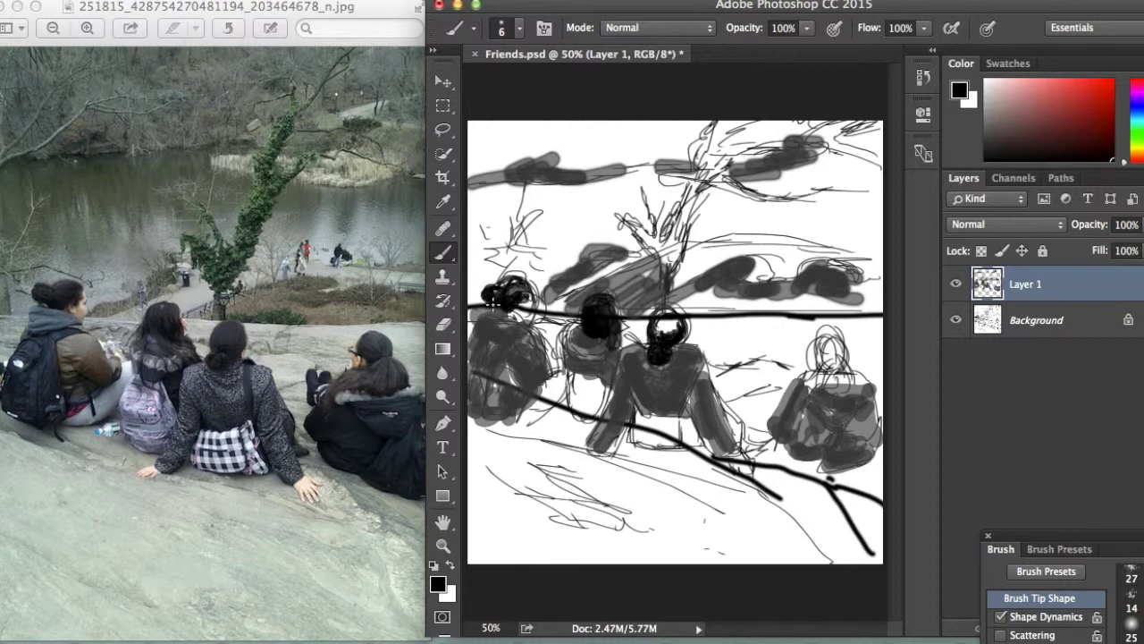
- Ink the second figure's arm and the rightmost figure's boots, hair and coat folds in black
mouse_move(597, 363)
left_mouse_down()
mouse_move(617, 379)
mouse_move(618, 364)
left_mouse_up()
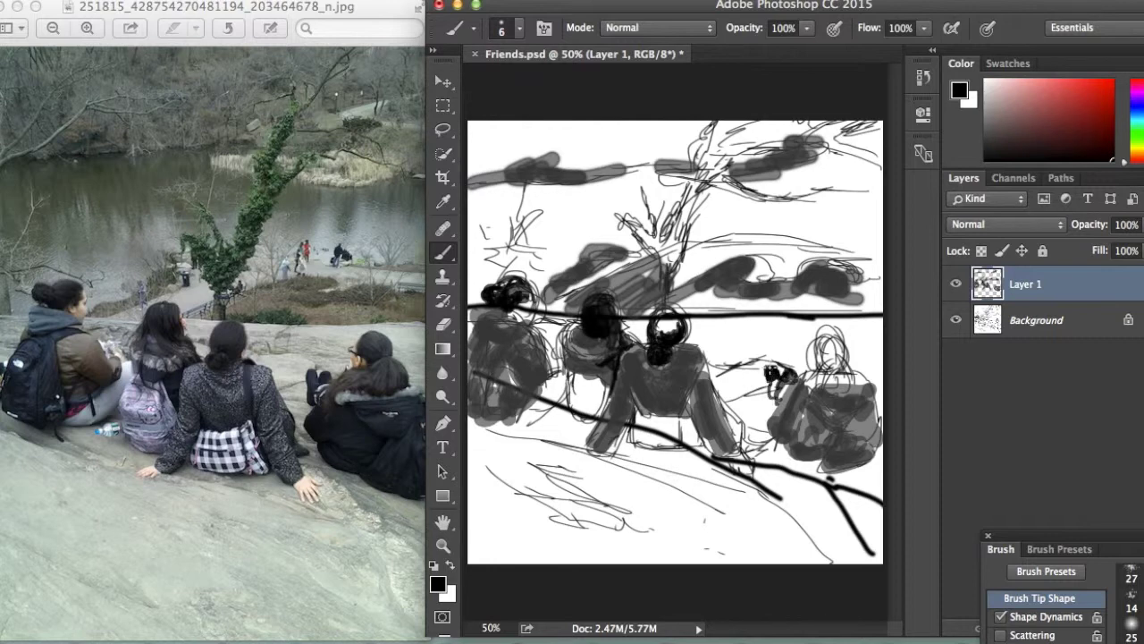
mouse_move(780, 383)
left_mouse_down()
mouse_move(787, 446)
mouse_move(822, 458)
mouse_move(789, 414)
mouse_move(809, 384)
mouse_move(863, 357)
mouse_move(865, 384)
mouse_move(814, 345)
mouse_move(835, 333)
mouse_move(849, 354)
left_mouse_up()
mouse_move(831, 409)
left_mouse_down()
mouse_move(845, 406)
mouse_move(840, 429)
mouse_move(860, 458)
mouse_move(876, 394)
left_mouse_up()
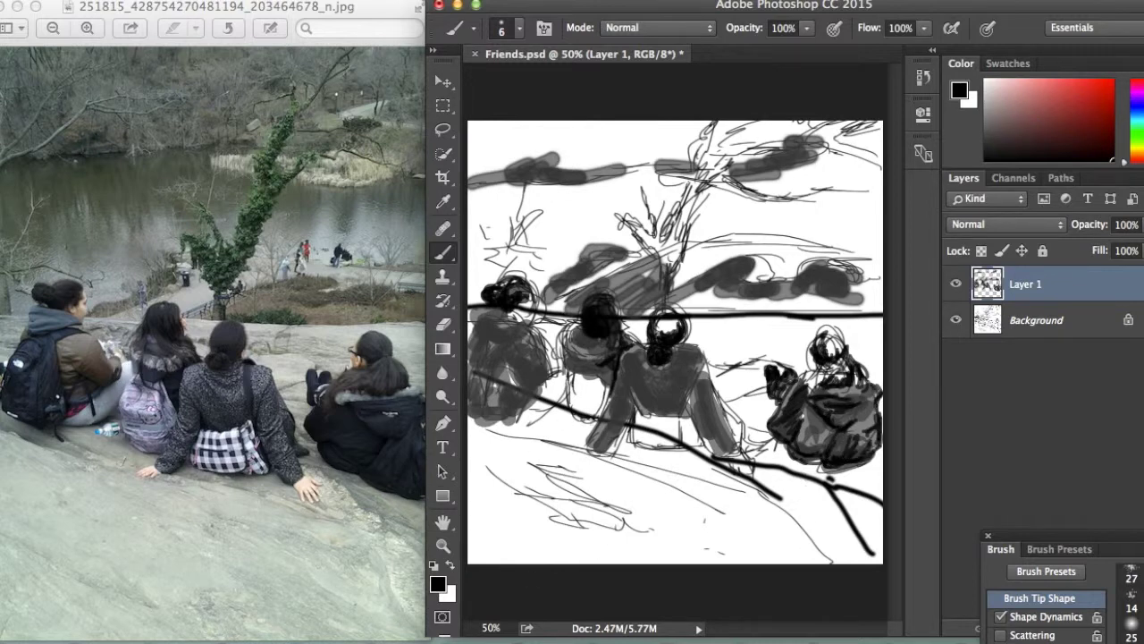
- Outline the third figure's bag and shoulder strap and the second figure's side in black
mouse_move(626, 438)
left_mouse_down()
mouse_move(661, 454)
mouse_move(689, 442)
mouse_move(688, 402)
left_mouse_up()
left_click_drag(691, 358, 679, 351)
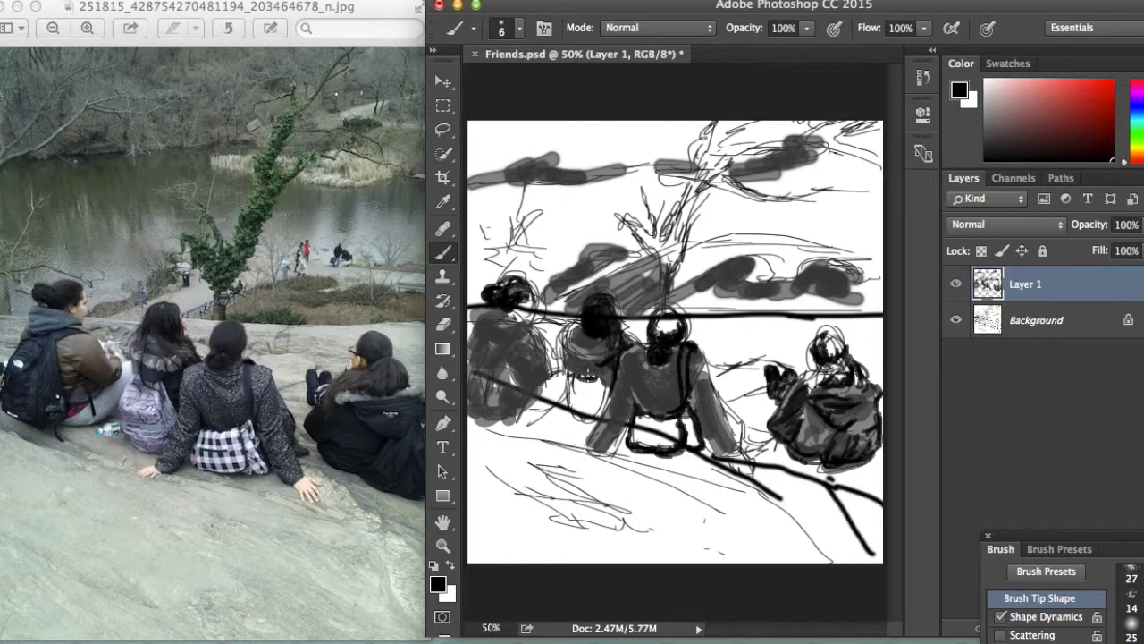
left_click_drag(615, 379, 601, 413)
- Ink the leftmost figure's hood and backpack outline and darken the second figure's scarf
mouse_move(528, 327)
left_mouse_down()
mouse_move(502, 339)
mouse_move(527, 322)
mouse_move(499, 323)
left_mouse_up()
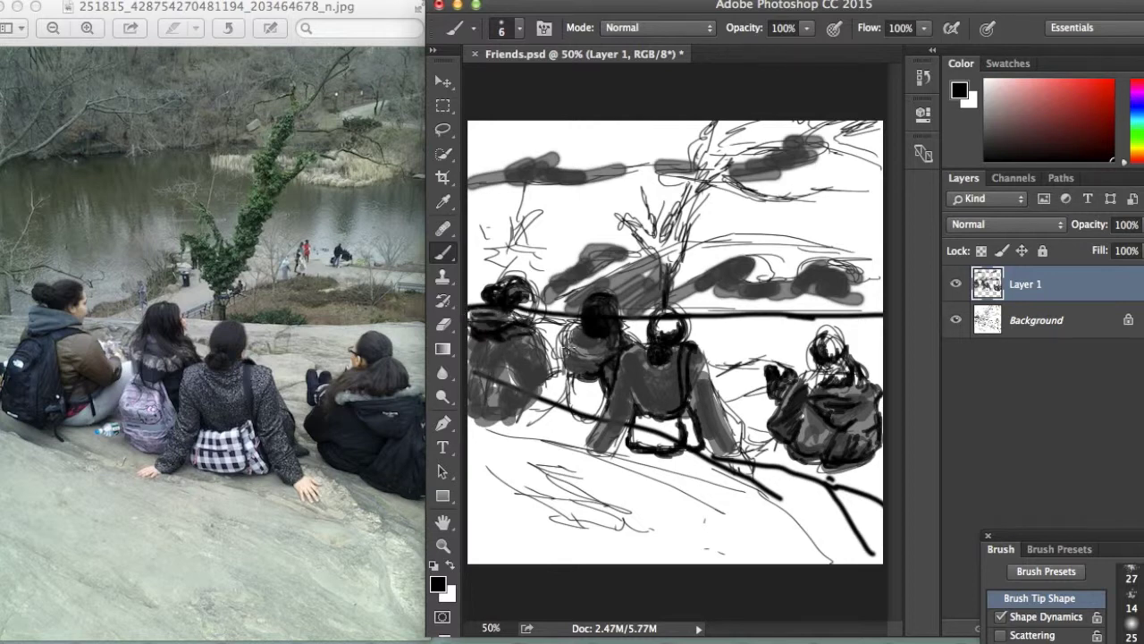
mouse_move(497, 422)
left_mouse_down()
mouse_move(562, 397)
mouse_move(483, 416)
mouse_move(517, 375)
mouse_move(496, 343)
left_mouse_up()
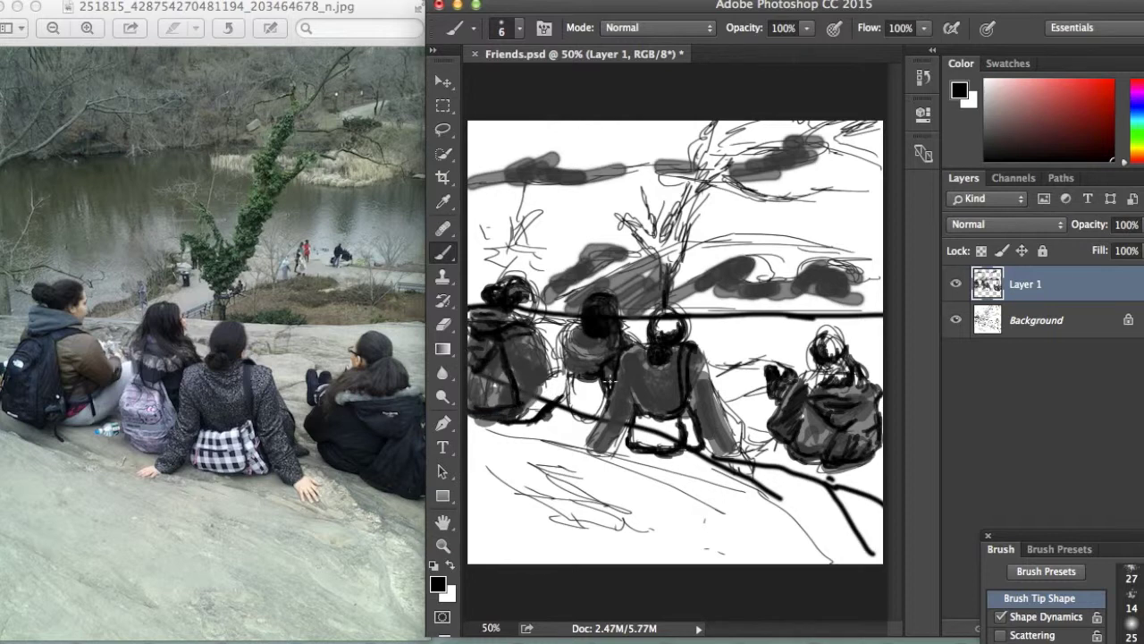
left_click_drag(581, 358, 604, 356)
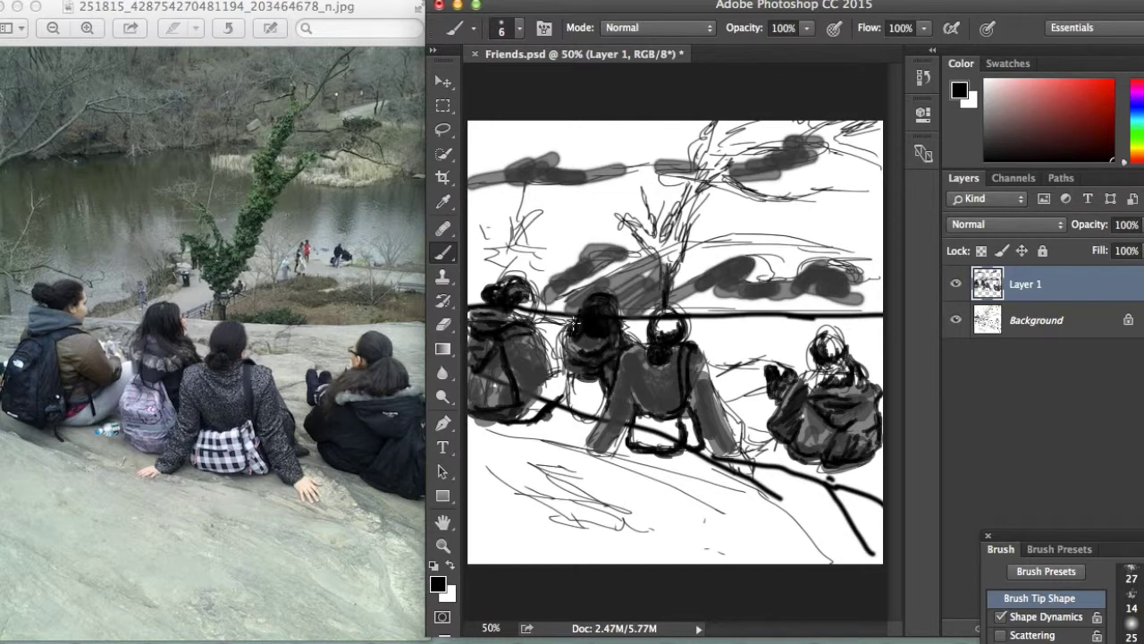
- Add black fold lines to the leftmost figure's jacket and backpack, and draw the second figure's backpack
key("z")
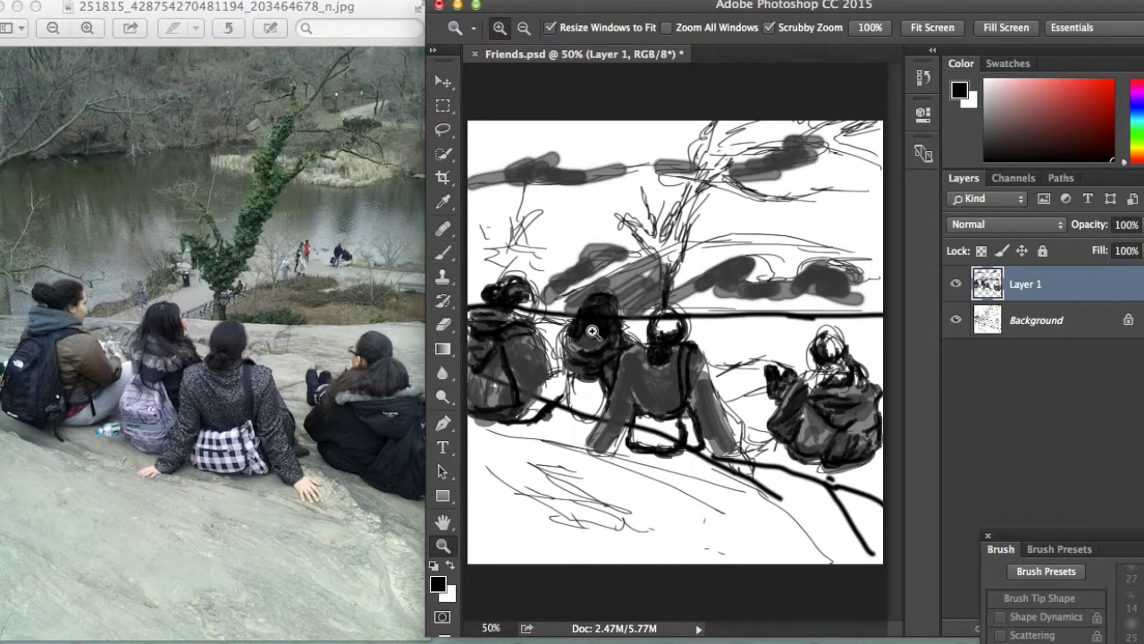
left_click(442, 252)
left_click(481, 249)
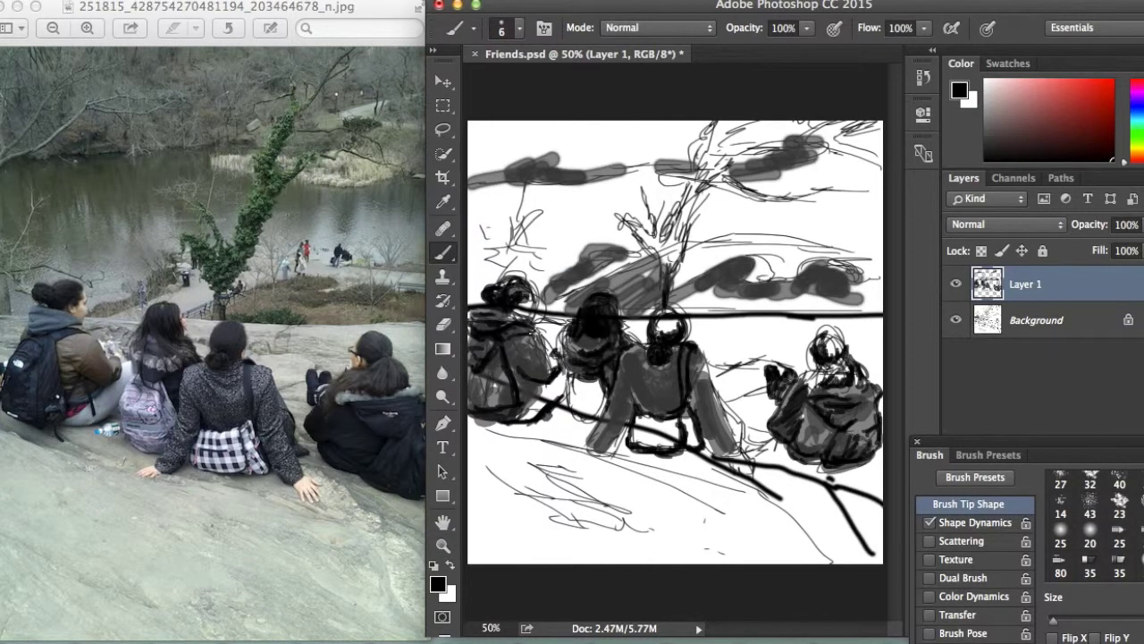
mouse_move(547, 386)
left_mouse_down()
mouse_move(528, 411)
mouse_move(494, 374)
mouse_move(472, 400)
left_mouse_up()
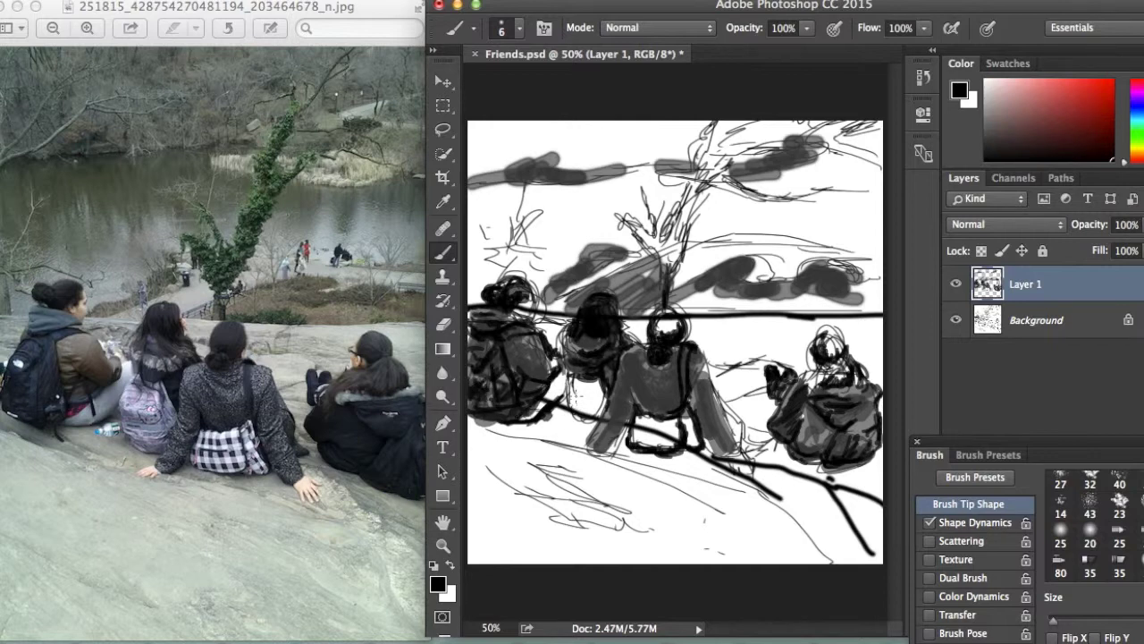
mouse_move(564, 369)
left_mouse_down()
mouse_move(572, 409)
mouse_move(597, 420)
mouse_move(604, 408)
left_mouse_up()
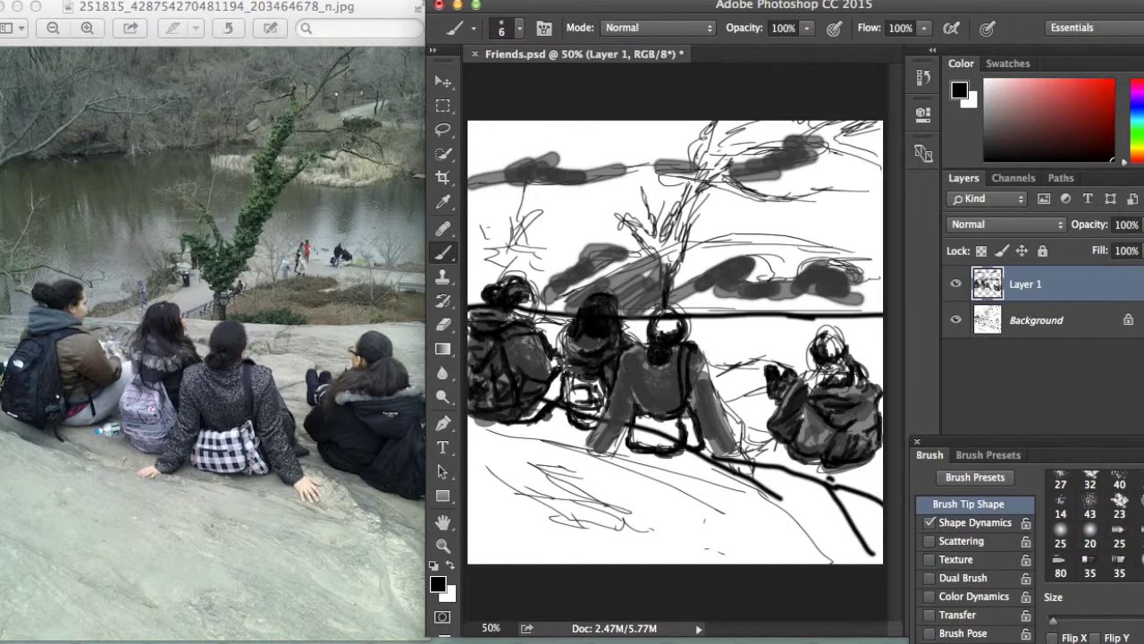
- Outline the third figure's shoulders, arms and hands with black strokes
mouse_move(615, 368)
left_mouse_down()
mouse_move(642, 386)
mouse_move(652, 377)
left_mouse_up()
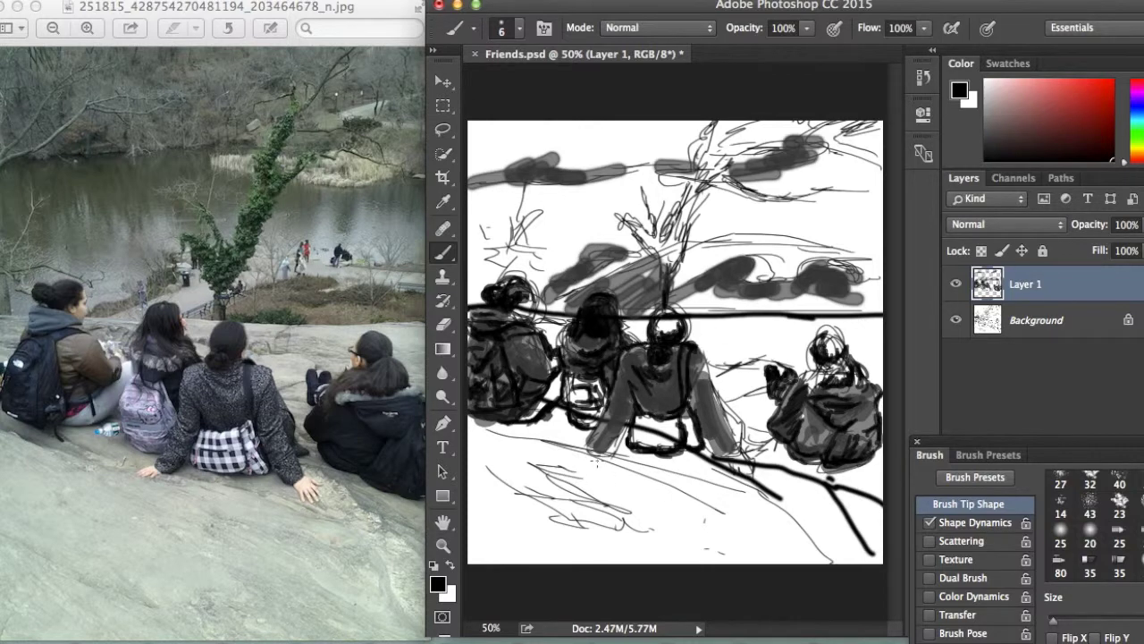
left_click_drag(601, 447, 629, 441)
left_click_drag(720, 389, 760, 451)
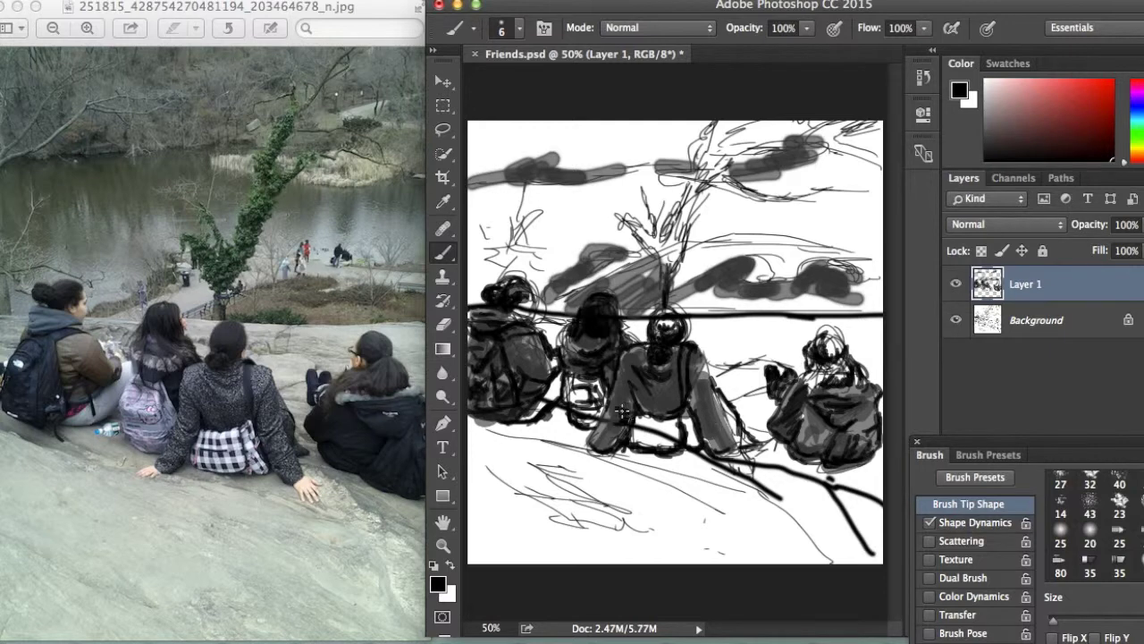
left_click_drag(604, 441, 624, 431)
- Darken the left part of the far shoreline with black strokes
mouse_move(1037, 462)
left_mouse_down()
mouse_move(846, 288)
mouse_move(838, 265)
left_mouse_up()
left_click_drag(483, 183, 594, 175)
left_click_drag(526, 174, 471, 183)
- Pick a medium grey foreground colour and set the brush size to 19 px
left_click_drag(880, 257, 978, 133)
left_click(439, 582)
left_click_drag(357, 309, 330, 272)
left_click(758, 144)
left_click(986, 297)
left_click_drag(913, 132, 1020, 464)
- Paint diagonal medium grey strokes across the foreground rock below the figures
mouse_move(497, 434)
left_mouse_down()
mouse_move(528, 433)
mouse_move(474, 445)
left_mouse_up()
left_click(930, 490)
mouse_move(1037, 462)
left_mouse_down()
mouse_move(893, 323)
mouse_move(1037, 463)
left_mouse_up()
left_click_drag(637, 462, 758, 493)
left_click_drag(633, 468, 704, 511)
mouse_move(766, 483)
left_mouse_down()
mouse_move(760, 456)
mouse_move(876, 492)
mouse_move(778, 554)
mouse_move(668, 537)
mouse_move(604, 492)
left_mouse_up()
left_click_drag(611, 536, 492, 487)
left_click_drag(581, 510, 503, 465)
left_click_drag(570, 527, 472, 506)
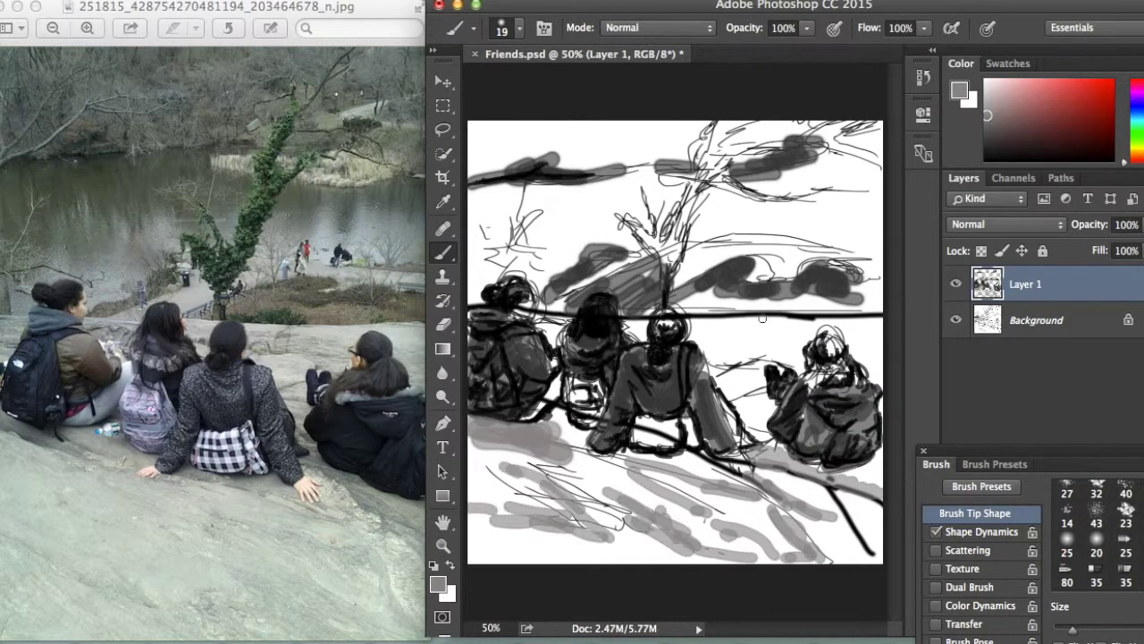
- Add grey along the rock's right edge and cover the water below the far shoreline with grey strokes
left_click_drag(680, 5, 745, 22)
left_click_drag(1009, 465, 1115, 441)
mouse_move(895, 538)
left_mouse_down()
mouse_move(858, 515)
mouse_move(930, 536)
mouse_move(813, 417)
mouse_move(817, 445)
left_mouse_up()
mouse_move(460, 192)
left_mouse_down()
mouse_move(559, 198)
mouse_move(531, 214)
mouse_move(556, 243)
mouse_move(589, 214)
mouse_move(492, 201)
mouse_move(649, 188)
mouse_move(631, 207)
mouse_move(825, 198)
mouse_move(816, 235)
mouse_move(864, 253)
mouse_move(812, 154)
left_mouse_up()
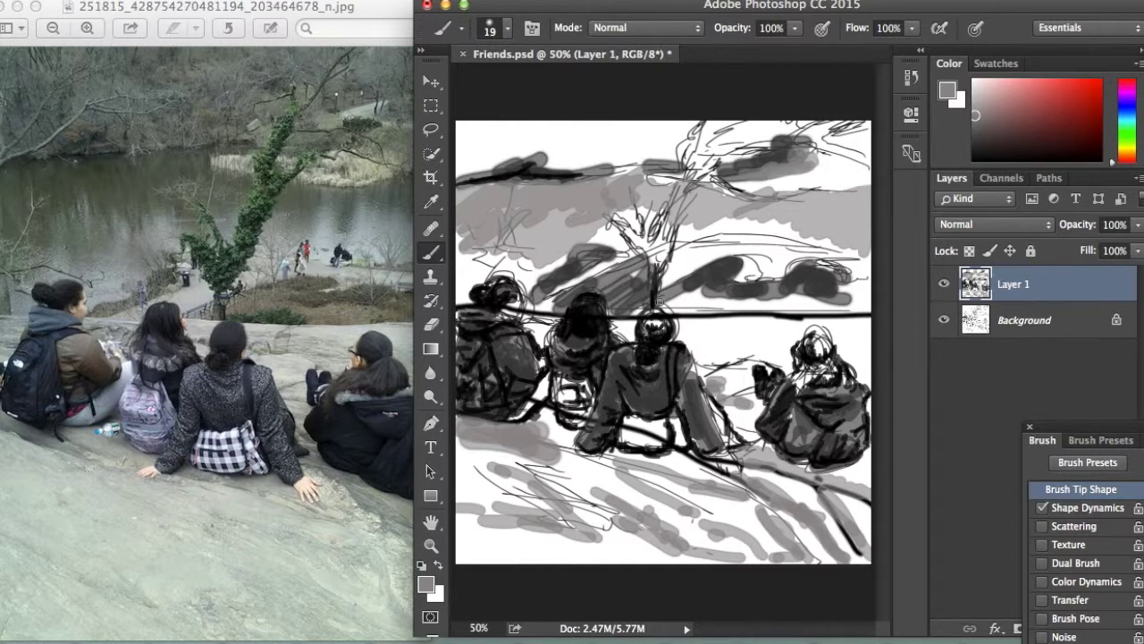
- Fill the near bank, the left edge of the water and the gaps around the tree with grey
mouse_move(563, 309)
left_mouse_down()
mouse_move(708, 258)
mouse_move(863, 265)
left_mouse_up()
mouse_move(455, 277)
left_mouse_down()
mouse_move(538, 277)
mouse_move(459, 237)
left_mouse_up()
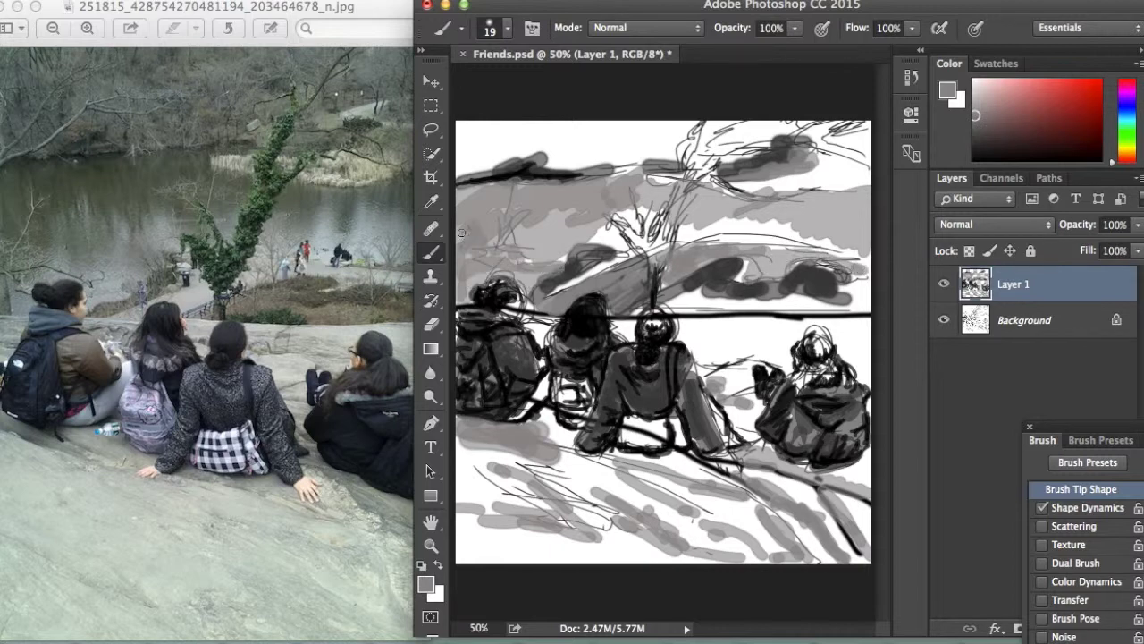
mouse_move(594, 230)
left_mouse_down()
mouse_move(701, 225)
mouse_move(821, 244)
left_mouse_up()
left_click_drag(599, 270, 605, 265)
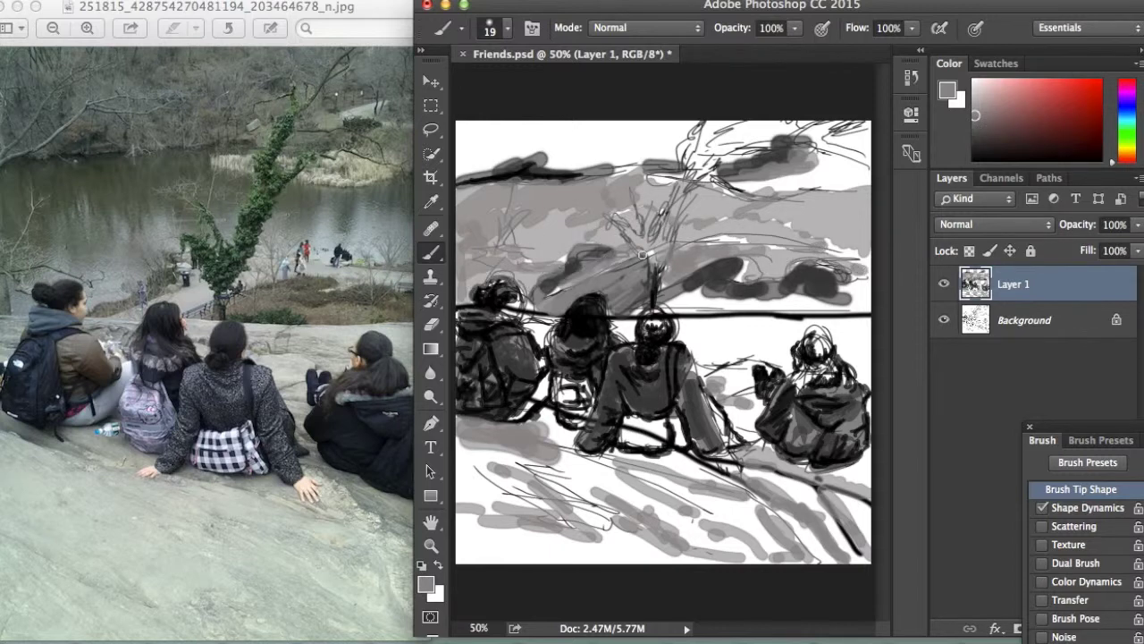
- Brush grey over the ledge behind the right-hand figures, the far hillside and the lower-left rock
mouse_move(701, 322)
left_mouse_down()
mouse_move(876, 349)
mouse_move(866, 367)
mouse_move(855, 338)
mouse_move(827, 322)
left_mouse_up()
mouse_move(470, 131)
left_mouse_down()
mouse_move(801, 168)
mouse_move(798, 187)
mouse_move(849, 168)
mouse_move(865, 131)
left_mouse_up()
mouse_move(479, 502)
left_mouse_down()
mouse_move(460, 474)
mouse_move(509, 456)
left_mouse_up()
- Pick a lighter grey foreground colour and paint over the path behind the second figure
left_click_drag(1063, 445, 807, 314)
left_click(426, 585)
left_click(335, 216)
left_click(759, 144)
left_click_drag(872, 297, 1040, 404)
mouse_move(542, 311)
left_mouse_down()
mouse_move(630, 270)
mouse_move(608, 290)
left_mouse_up()
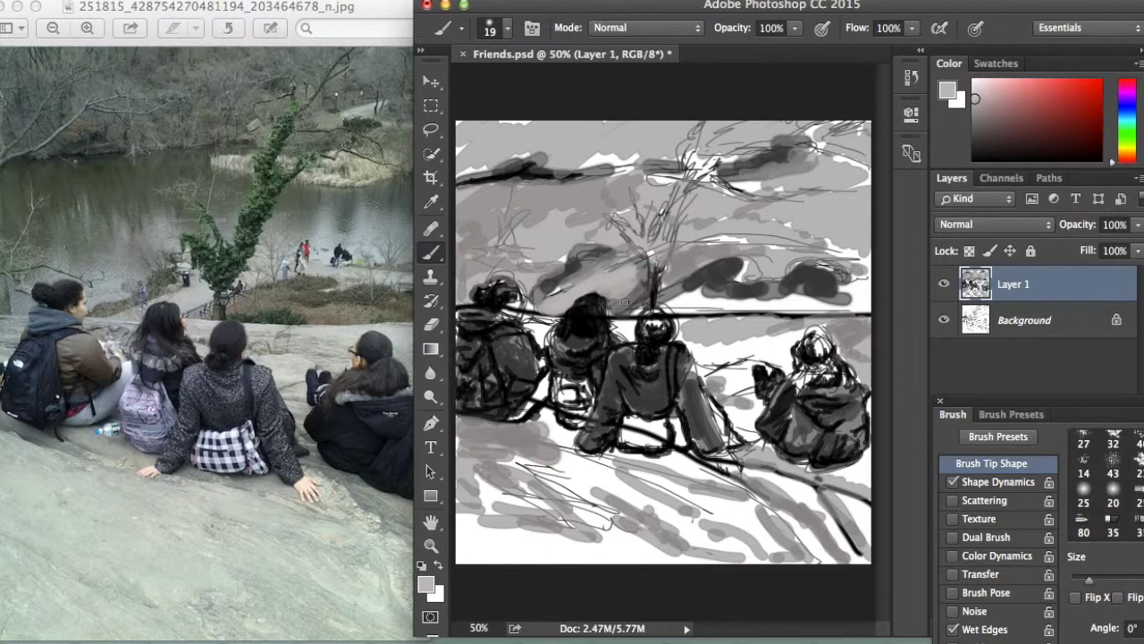
key("z")
double_click(617, 301)
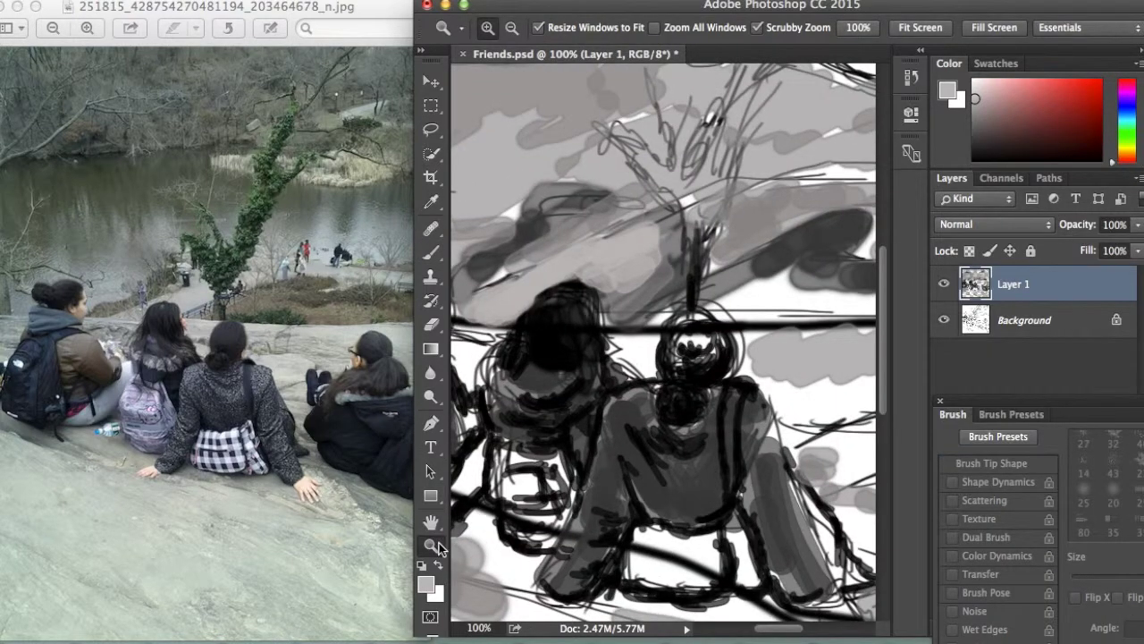
left_click(469, 542, "alt")
left_click(430, 253)
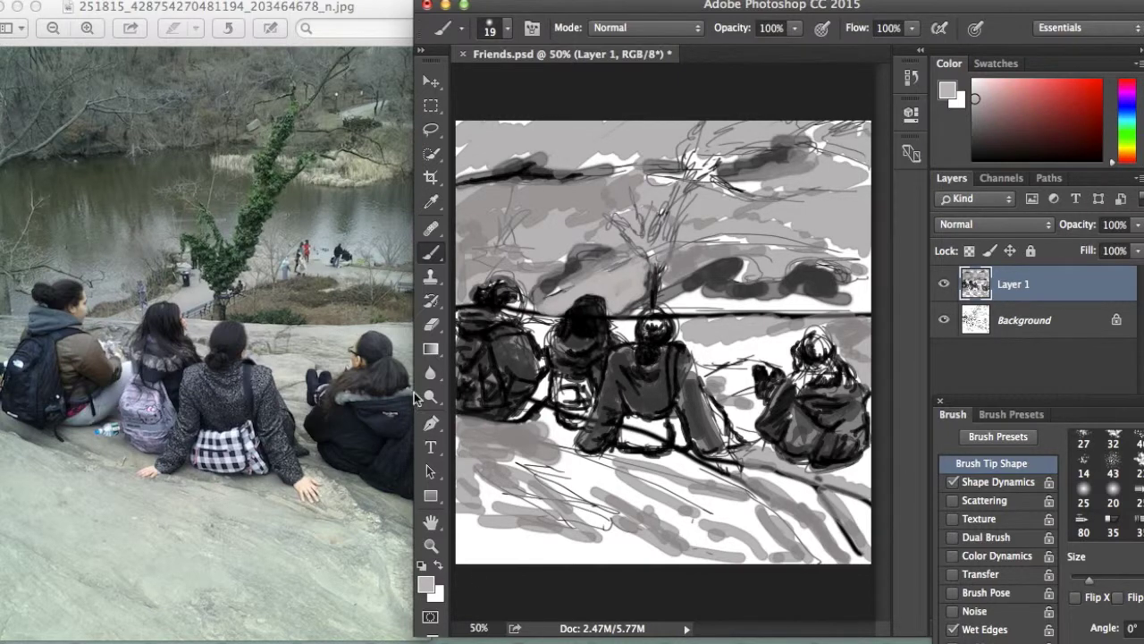
left_click_drag(413, 395, 409, 396)
- Sample black from the far shoreline with the Eyedropper and set the brush size to 12 px
left_click(429, 635)
left_click(429, 202)
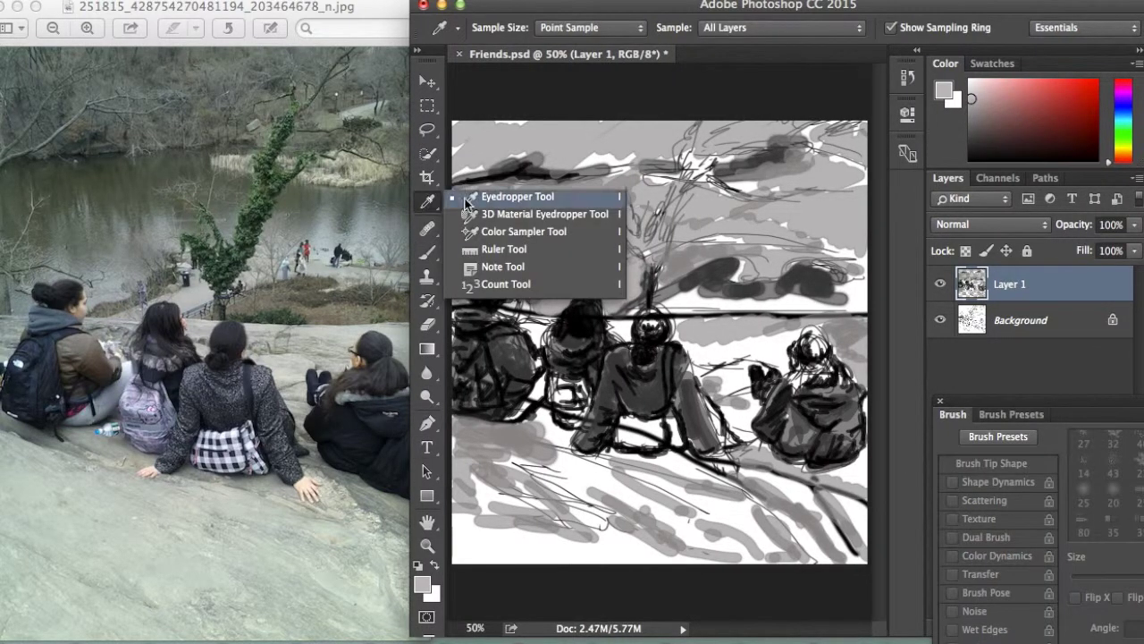
left_click(454, 203)
left_click(458, 179)
left_click(429, 253)
mouse_move(954, 404)
left_mouse_down()
mouse_move(783, 420)
mouse_move(872, 434)
left_mouse_up()
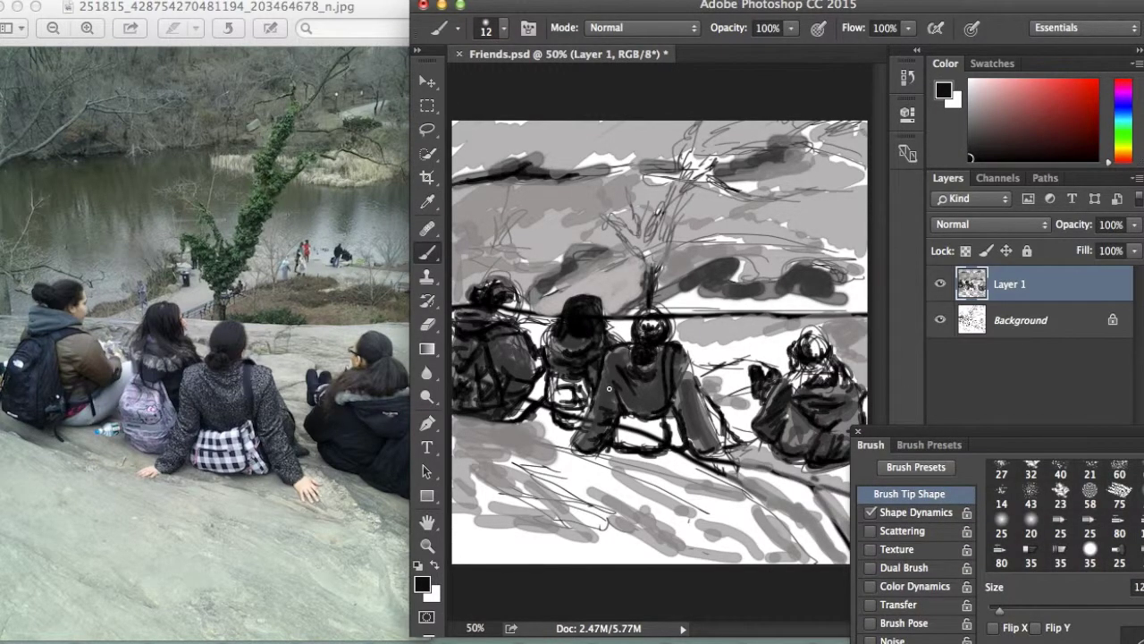
- Open the background colour for editing and pick near-black 0d0d0d
left_click(433, 592)
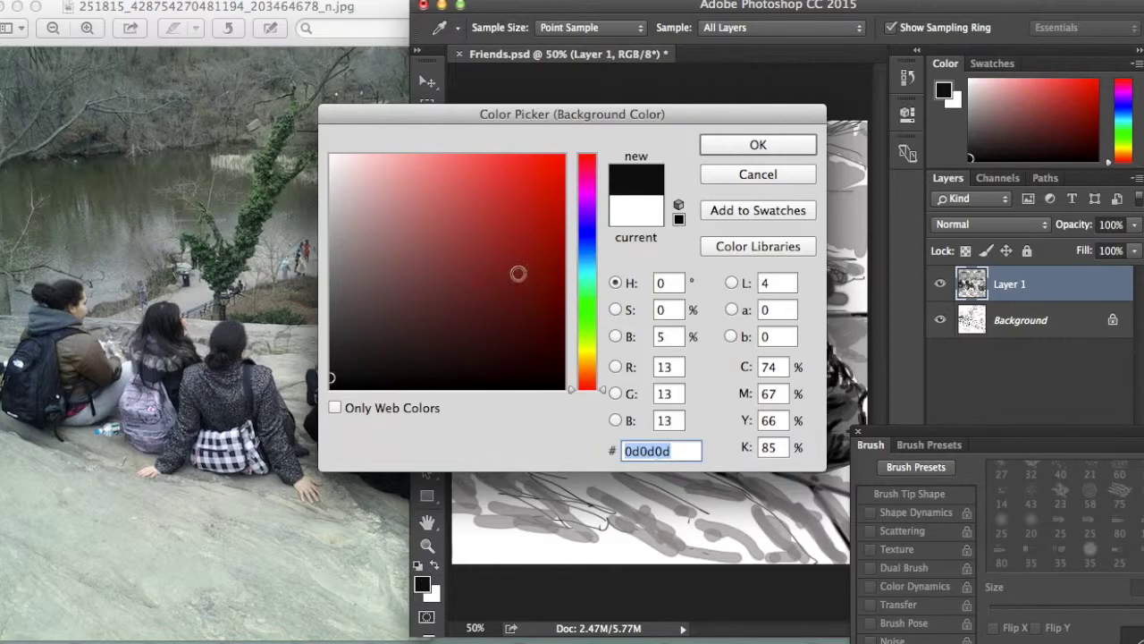